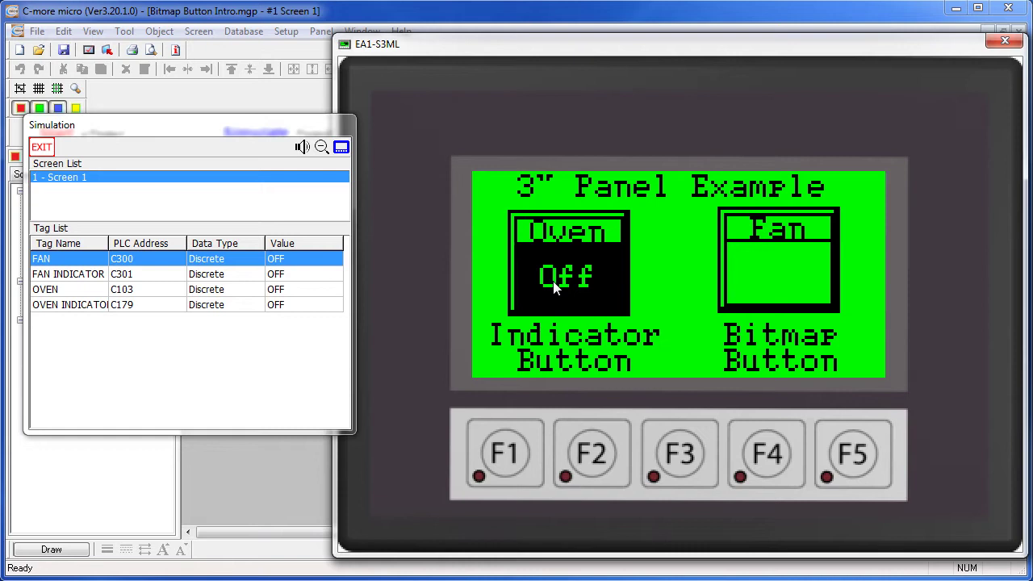
# Test the Fan bitmap button in the running simulation by activating it and toggling the FAN INDICATOR tag value.
pyautogui.click(763, 280)
pyautogui.doubleClick(284, 276)
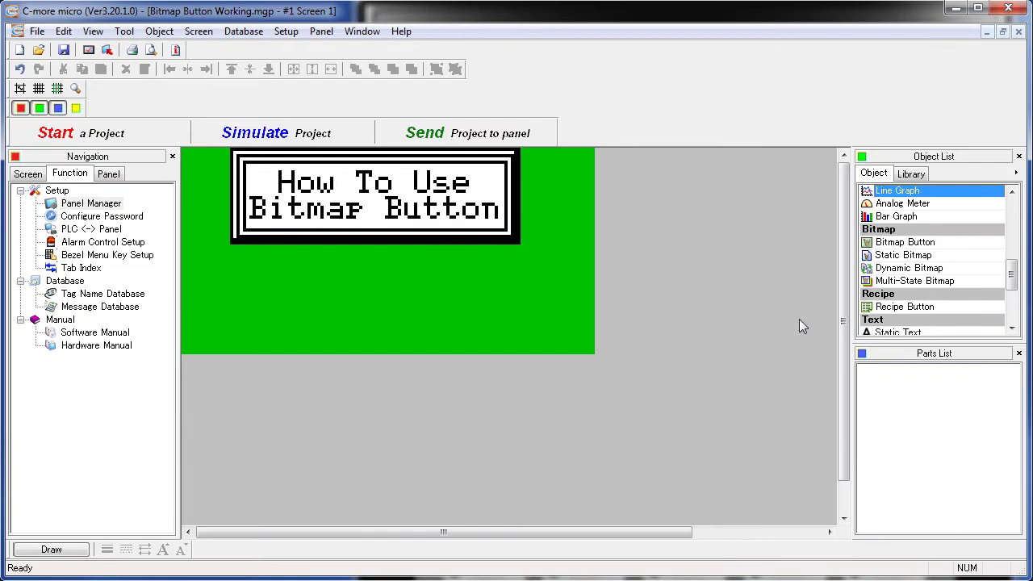
# Place a default bitmap button on the screen below the title and move its settings dialog clear of the button.
pyautogui.moveTo(887, 242); pyautogui.dragTo(762, 283)
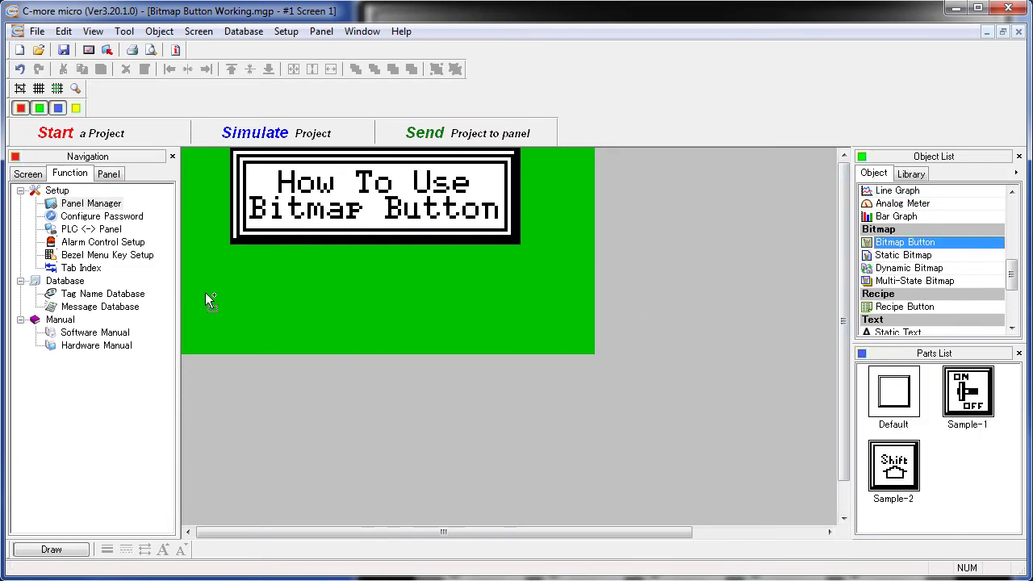
pyautogui.click(219, 255)
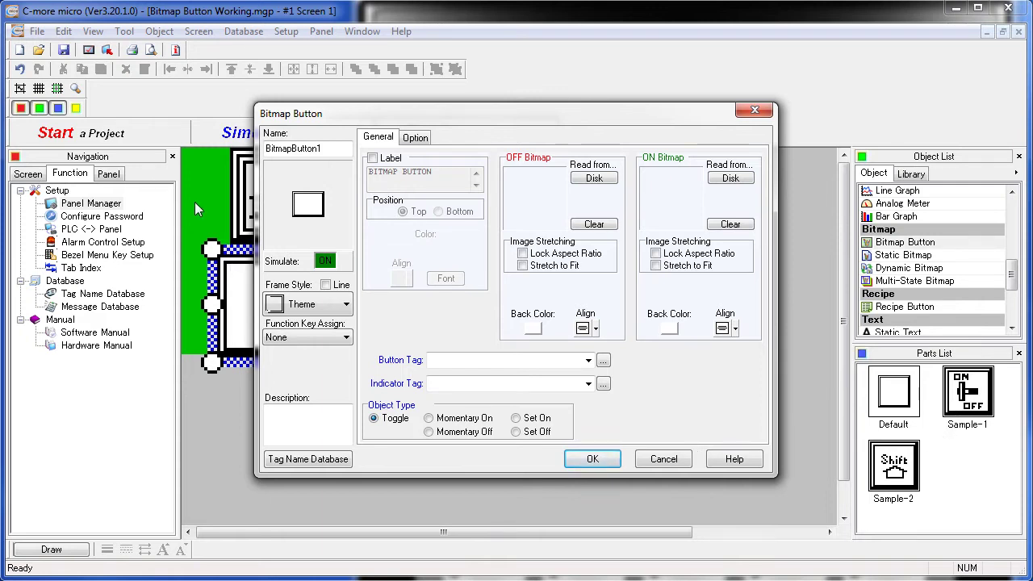
pyautogui.moveTo(332, 115); pyautogui.dragTo(526, 183)
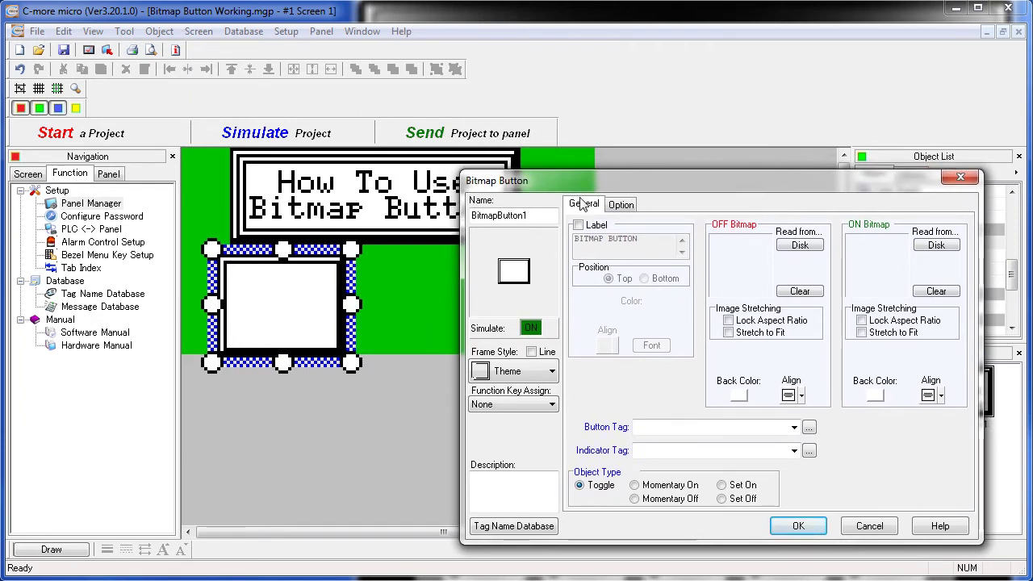
# Load AlarmClock.bmp as the button's OFF bitmap and set the OFF back color to Black.
pyautogui.click(800, 245)
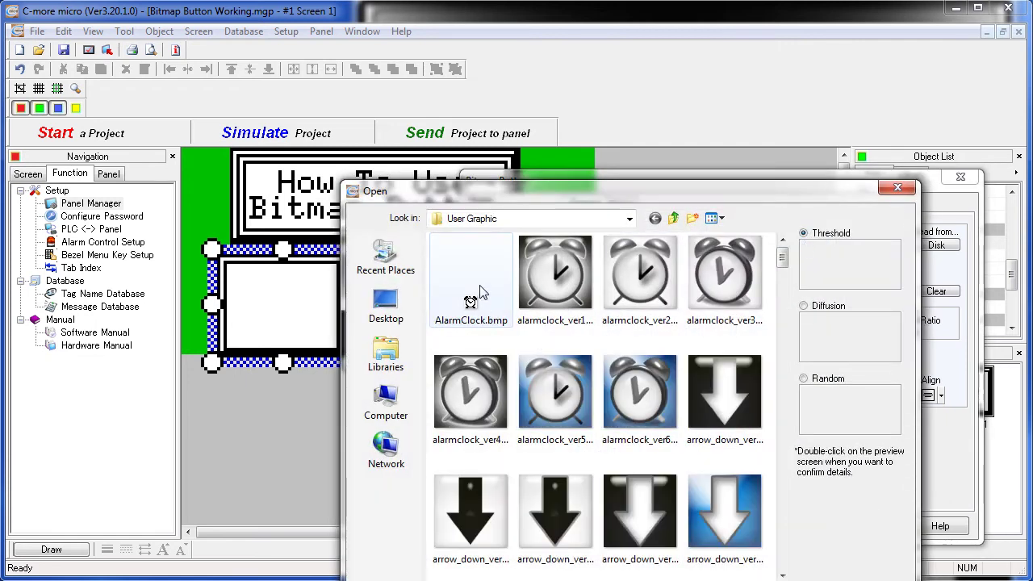
pyautogui.click(480, 287)
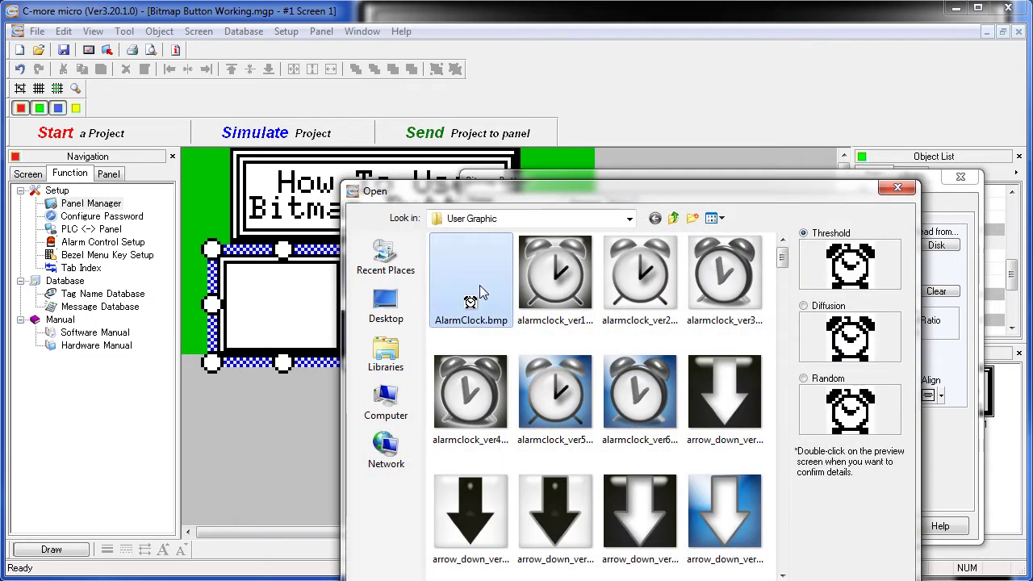
pyautogui.doubleClick(480, 287)
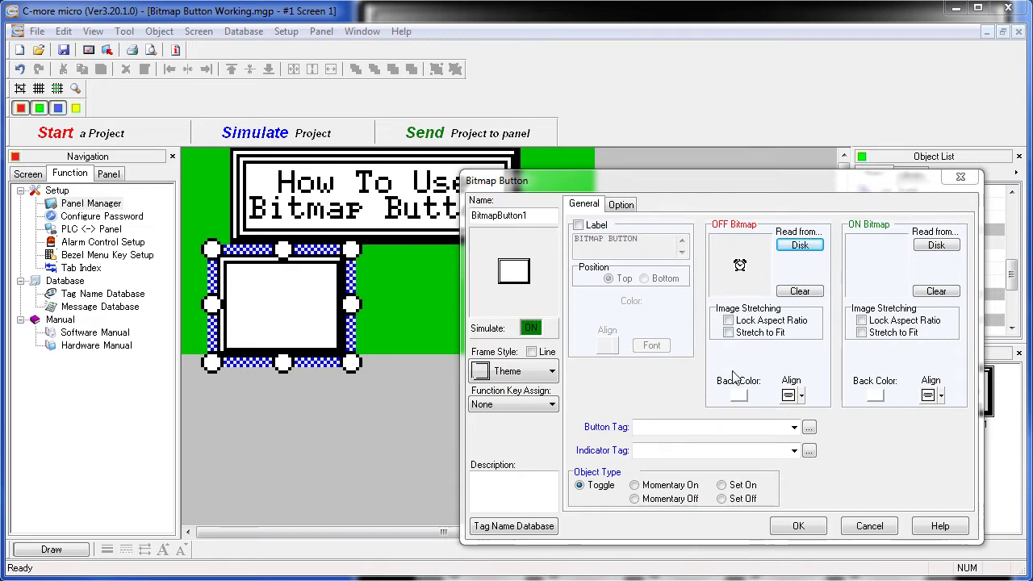
pyautogui.click(739, 395)
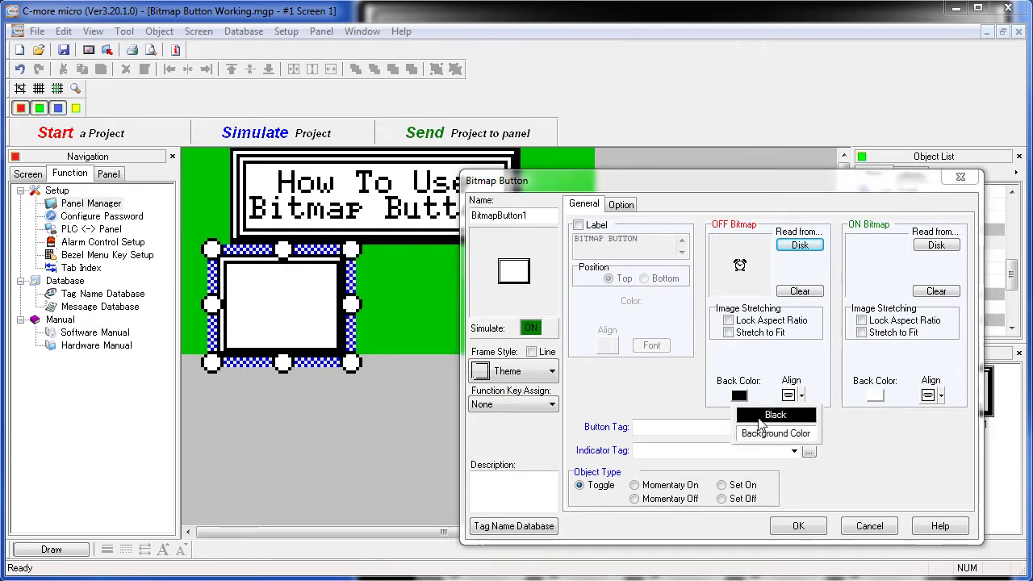
pyautogui.click(759, 417)
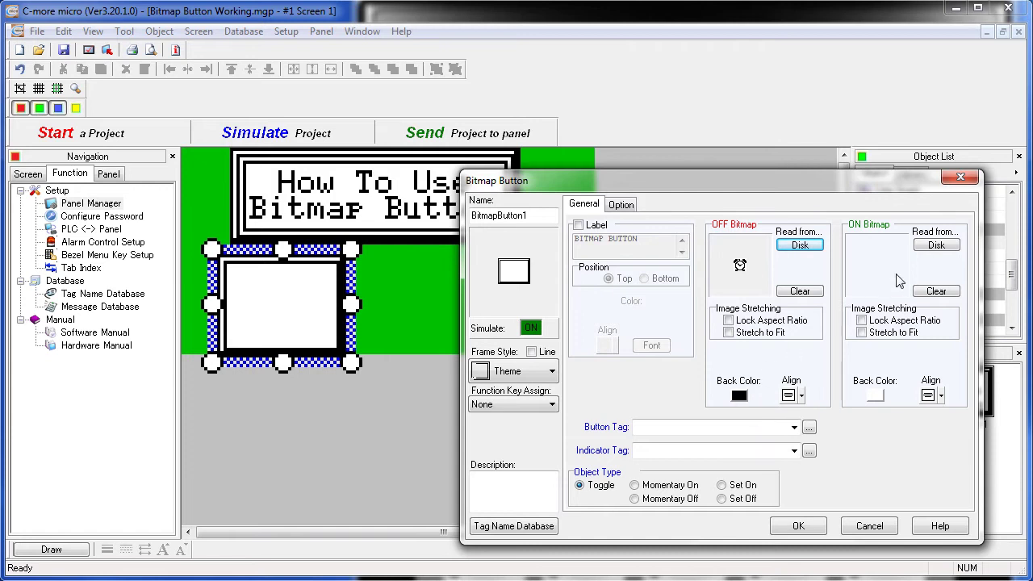
# Load AlarmClock.bmp as the ON bitmap and preview the button's ON and OFF states.
pyautogui.click(930, 251)
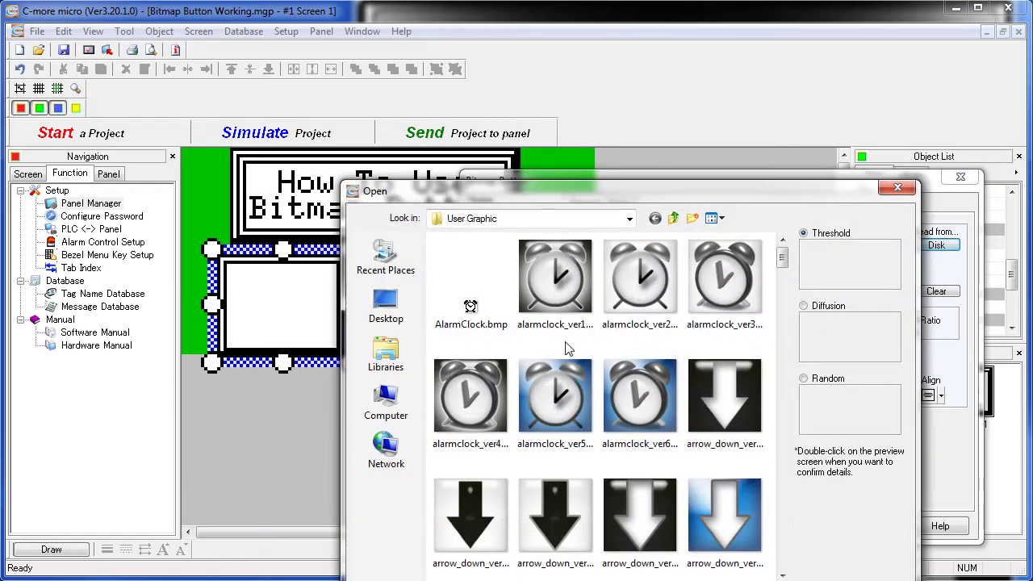
pyautogui.doubleClick(464, 312)
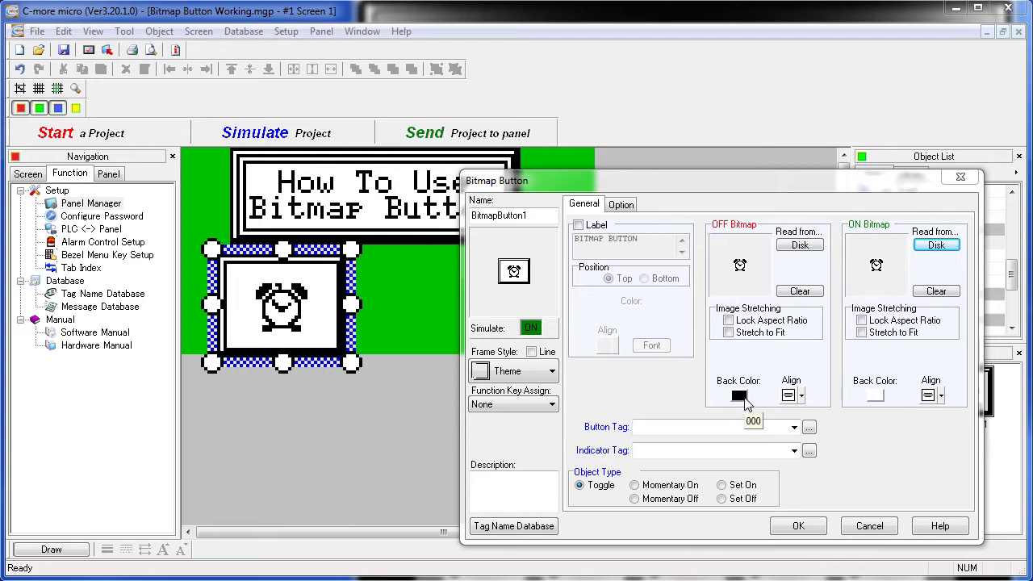
pyautogui.click(530, 328)
pyautogui.click(530, 329)
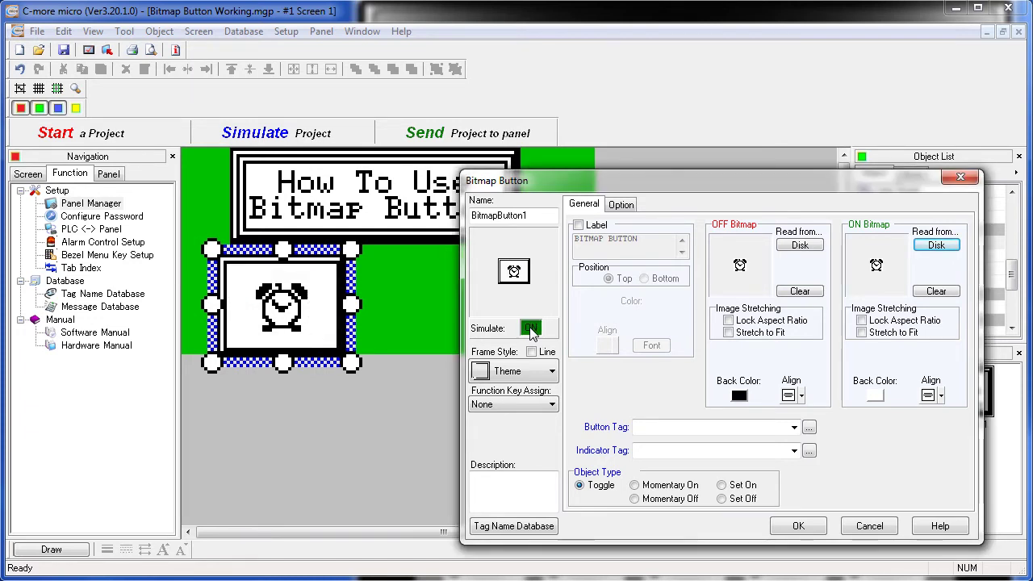
pyautogui.click(530, 328)
pyautogui.click(533, 332)
# Assign FAN as the button tag and FAN INDICATOR as the indicator tag, and accept the bitmap button settings.
pyautogui.click(794, 428)
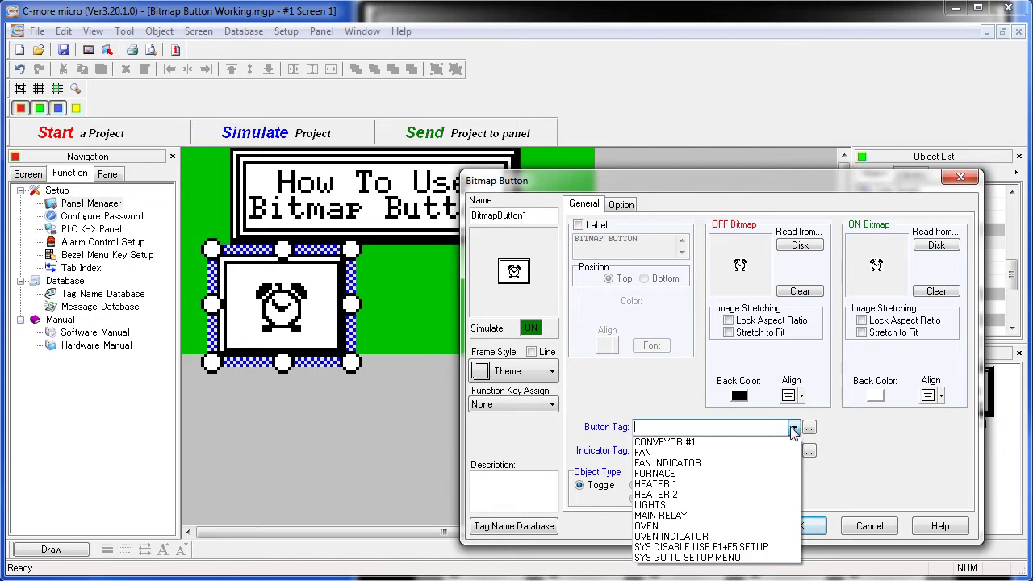
pyautogui.click(681, 452)
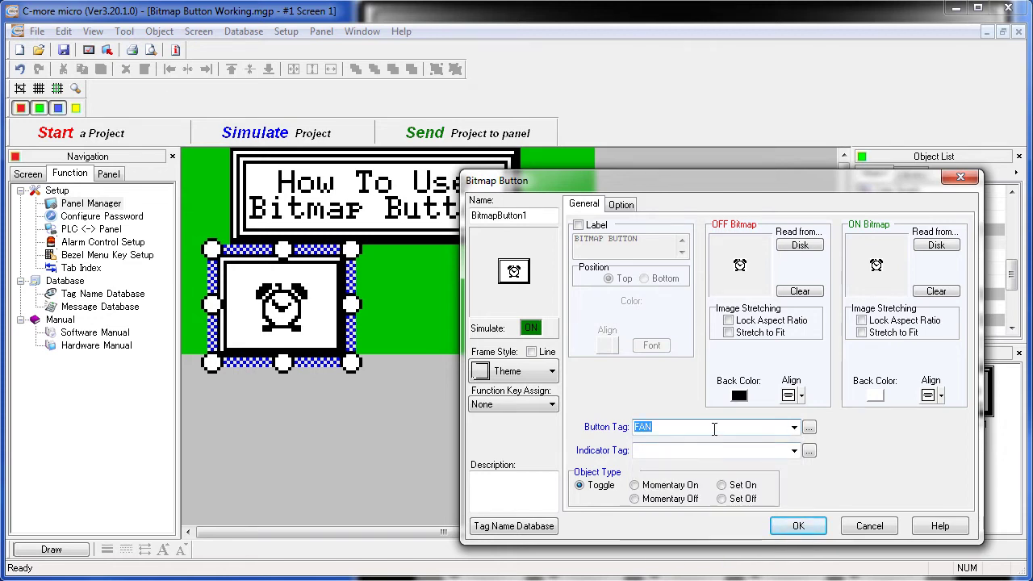
pyautogui.click(794, 451)
pyautogui.click(694, 486)
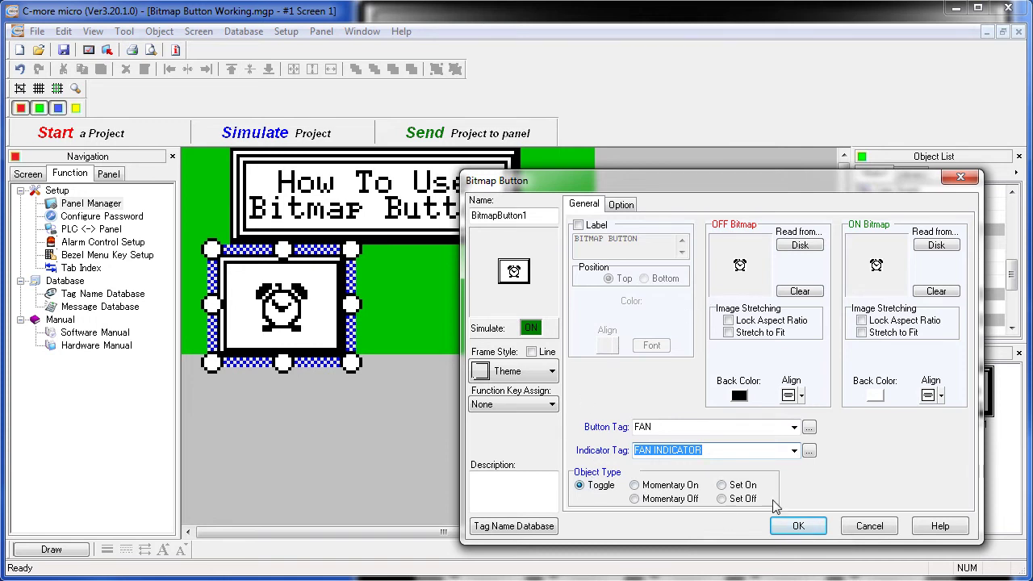
pyautogui.click(796, 526)
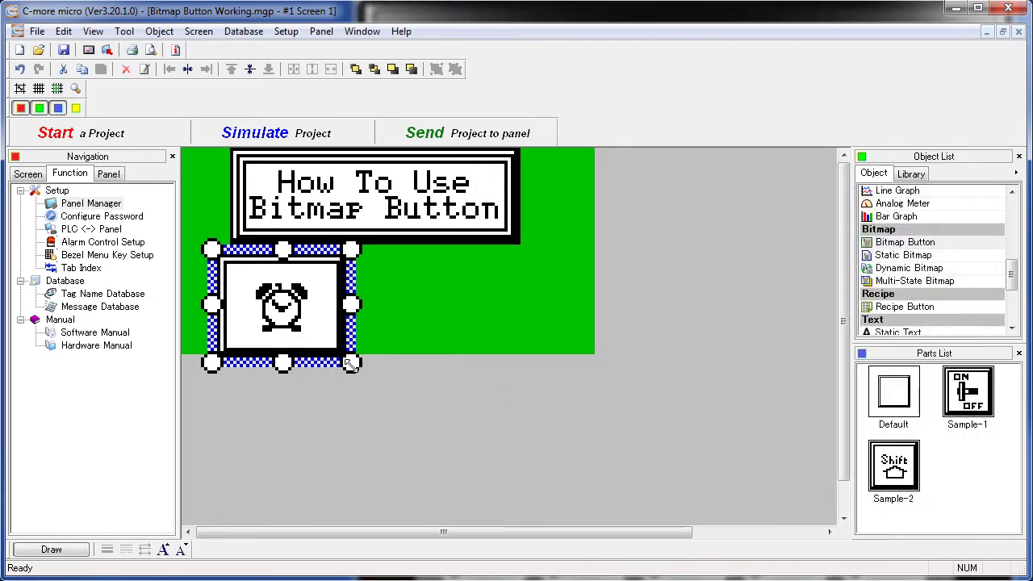
# Shrink the alarm clock button slightly and move it to the centre beneath the title.
pyautogui.moveTo(350, 363); pyautogui.dragTo(327, 348)
pyautogui.moveTo(295, 318); pyautogui.dragTo(408, 311)
# Save and simulate the project, test the alarm clock button by activating it and toggling FAN INDICATOR, and end the simulation.
pyautogui.click(309, 139)
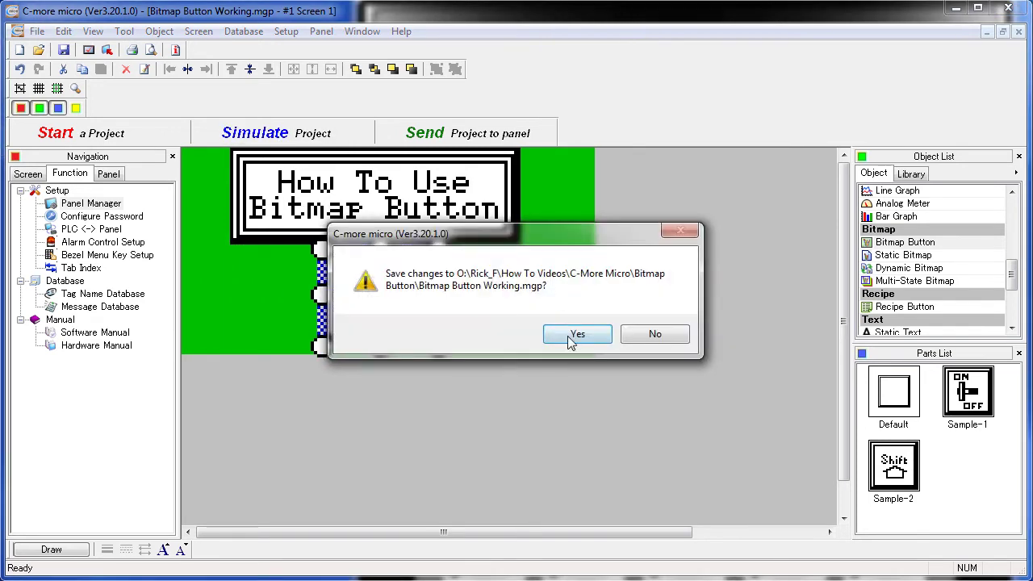
pyautogui.click(575, 333)
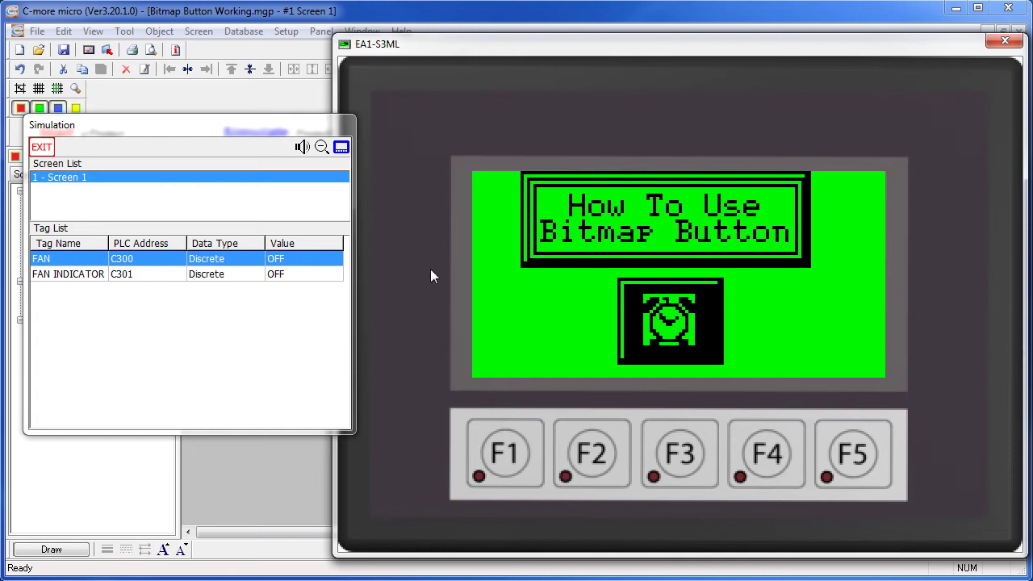
pyautogui.click(677, 321)
pyautogui.doubleClick(278, 277)
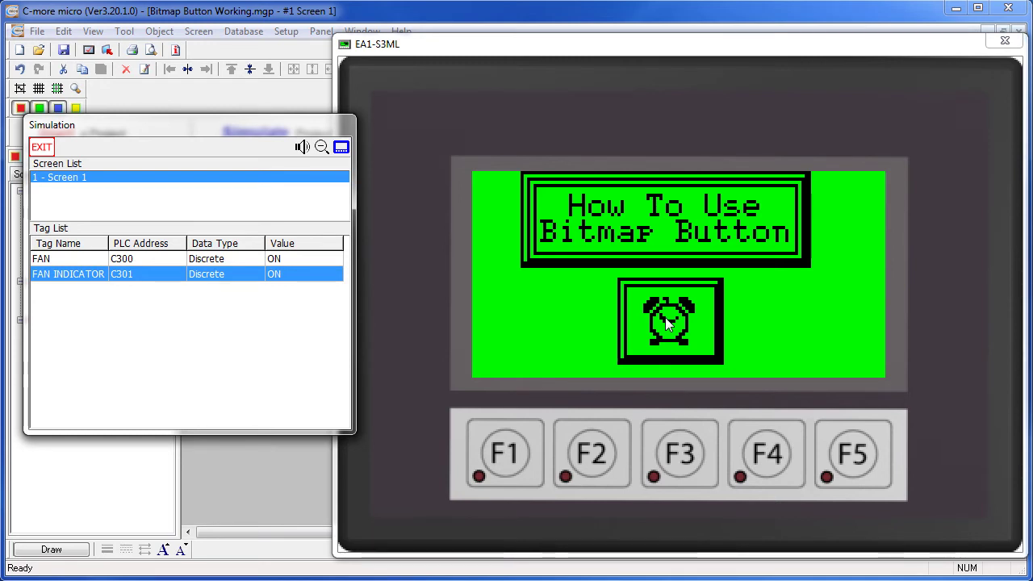
pyautogui.click(264, 475)
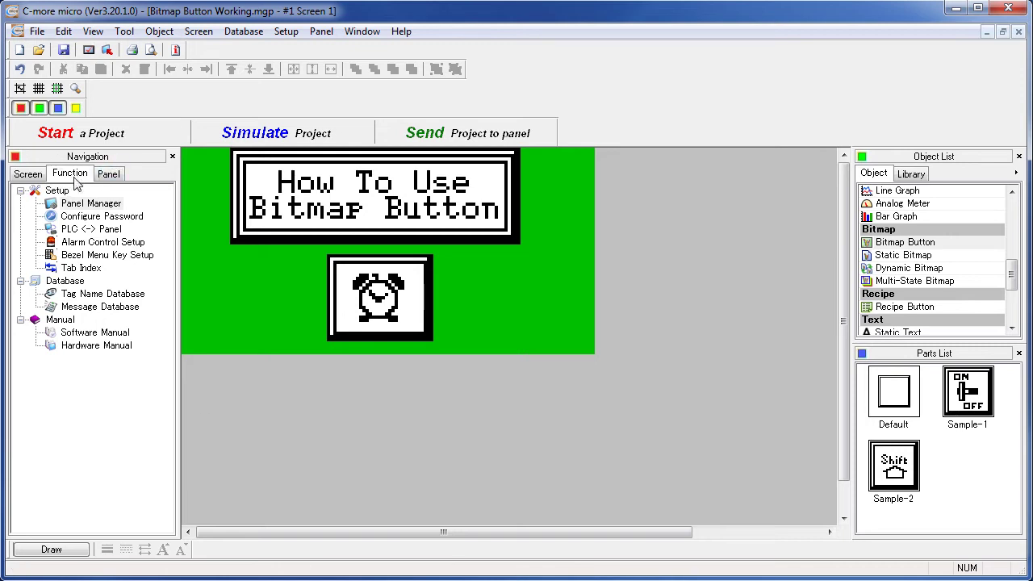
# Change the panel type to EA1-T4CL and display the screens at their original resolution.
pyautogui.doubleClick(85, 204)
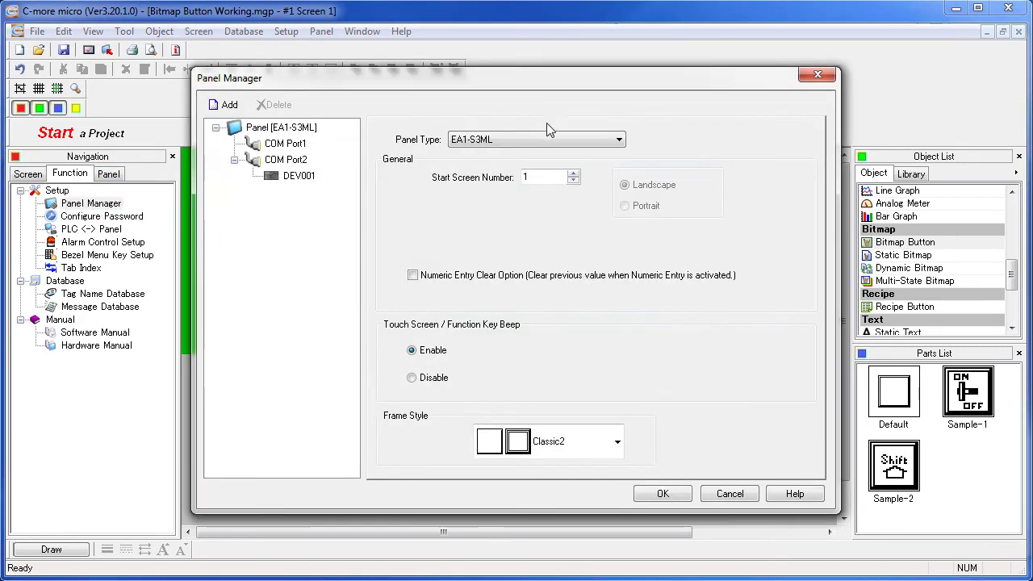
pyautogui.click(618, 142)
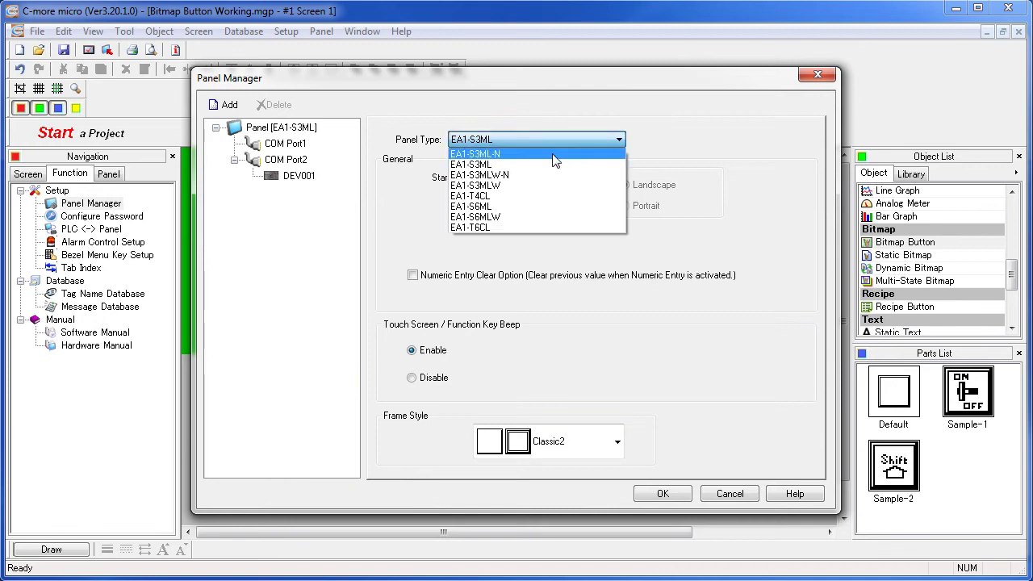
pyautogui.click(479, 198)
pyautogui.click(661, 497)
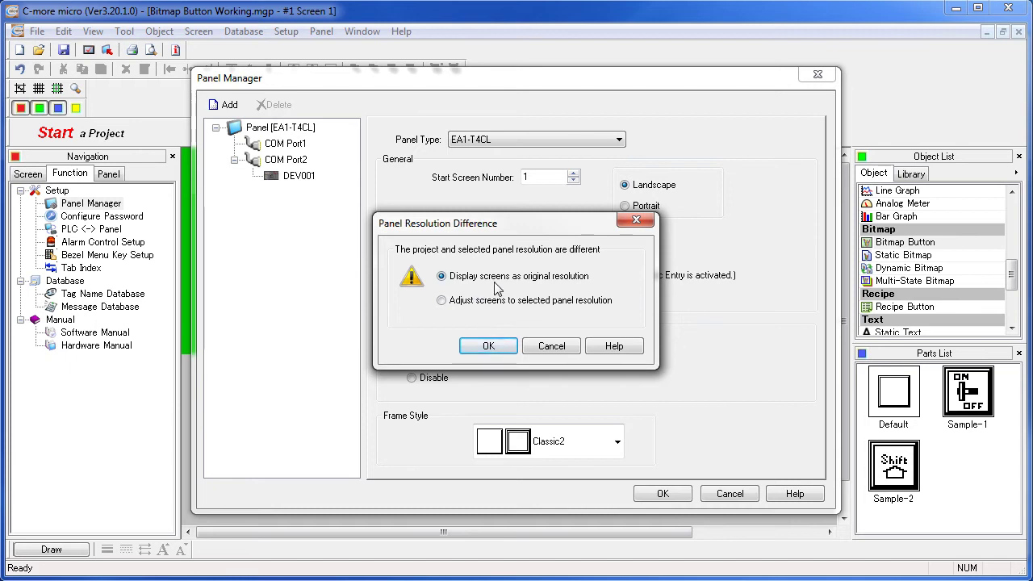
pyautogui.click(486, 352)
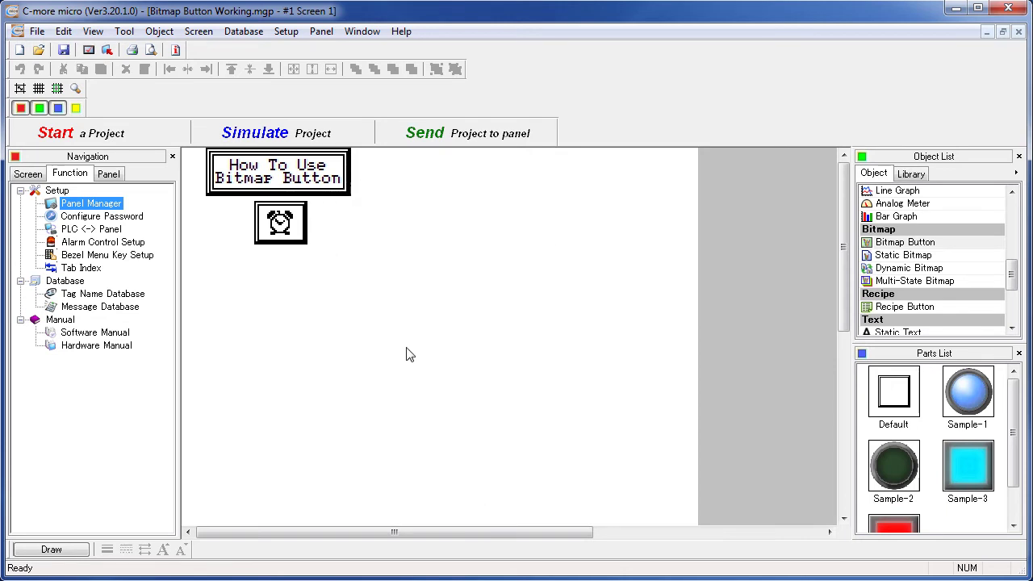
# Place the blue round Sample-1 bitmap button below the alarm clock, with OVEN as button tag and OVEN INDICATOR as indicator tag.
pyautogui.click(293, 242)
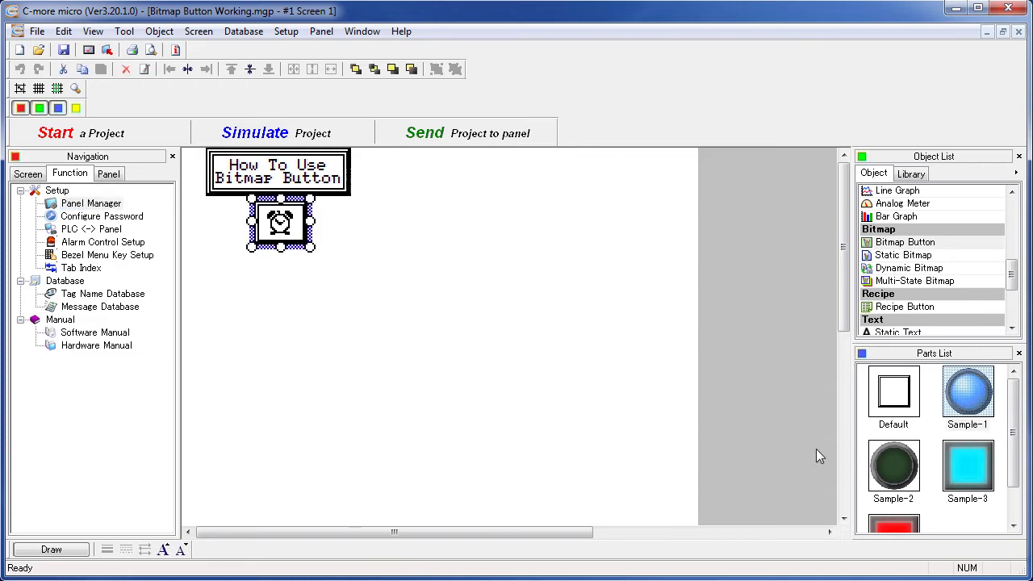
pyautogui.click(967, 391)
pyautogui.click(230, 303)
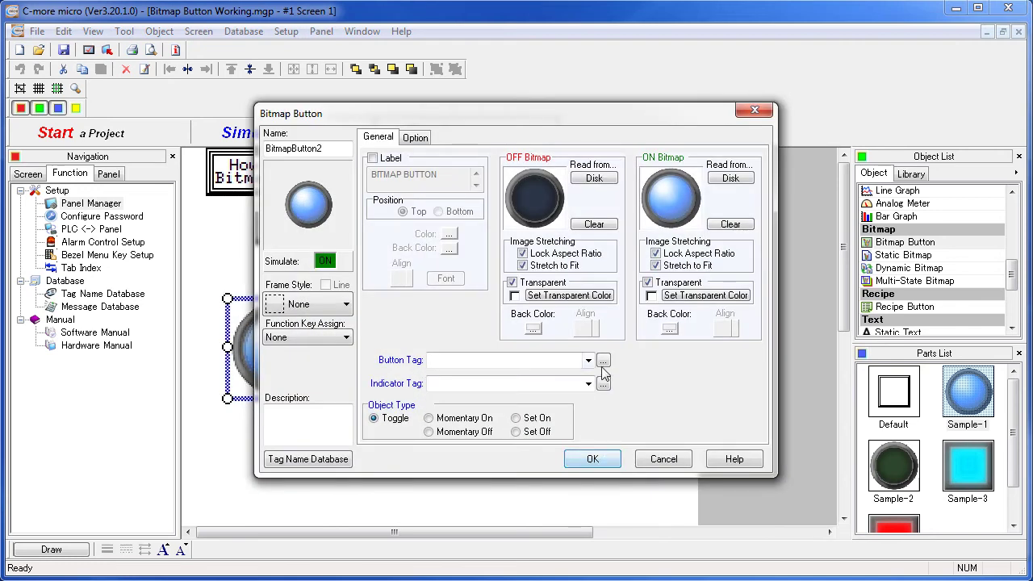
pyautogui.click(589, 362)
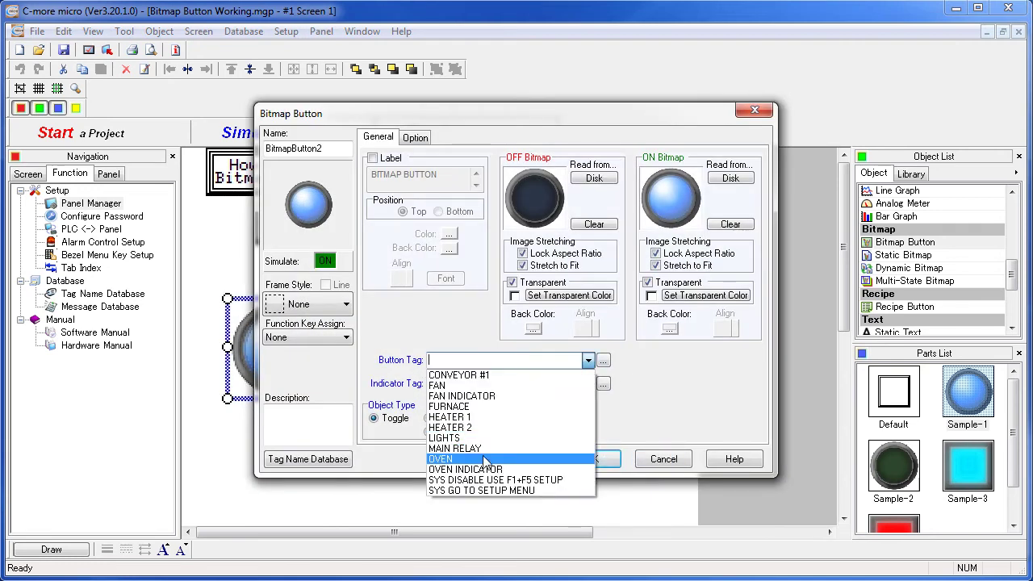
pyautogui.click(484, 459)
pyautogui.click(588, 384)
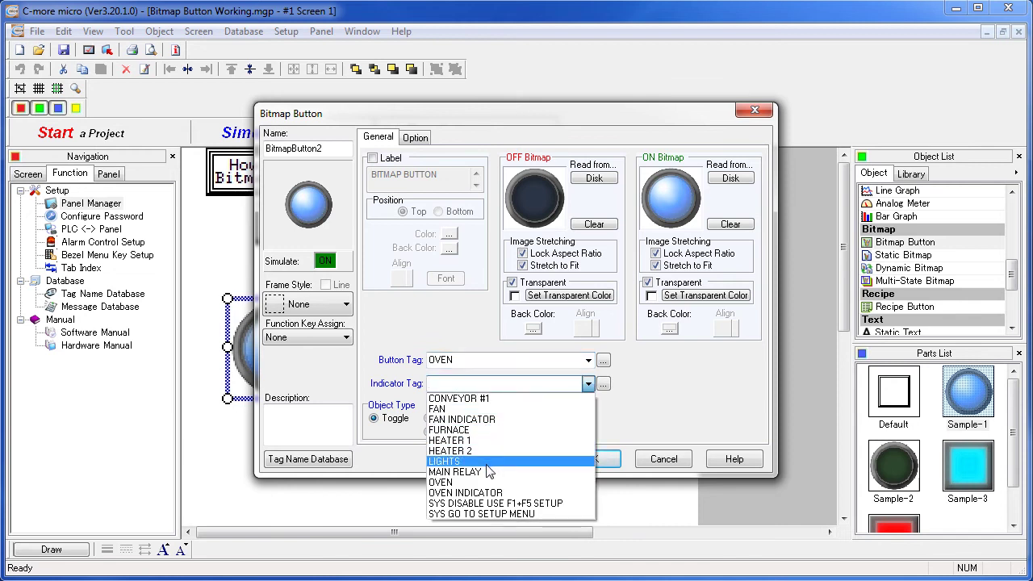
pyautogui.click(484, 492)
pyautogui.click(597, 459)
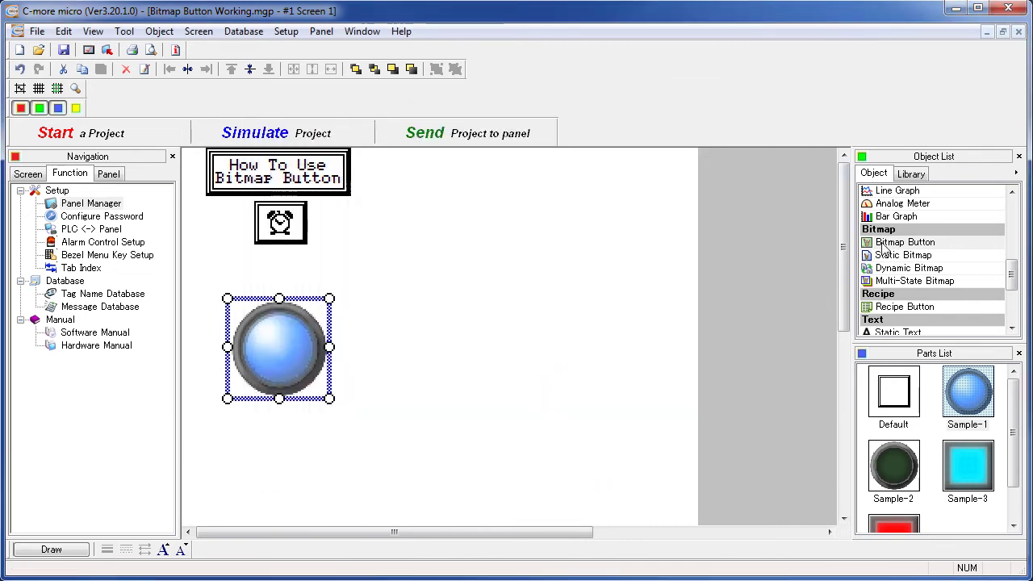
# Place a default bitmap button to the right of the alarm clock button and load stop_ver1.bmp as its OFF bitmap.
pyautogui.click(456, 231)
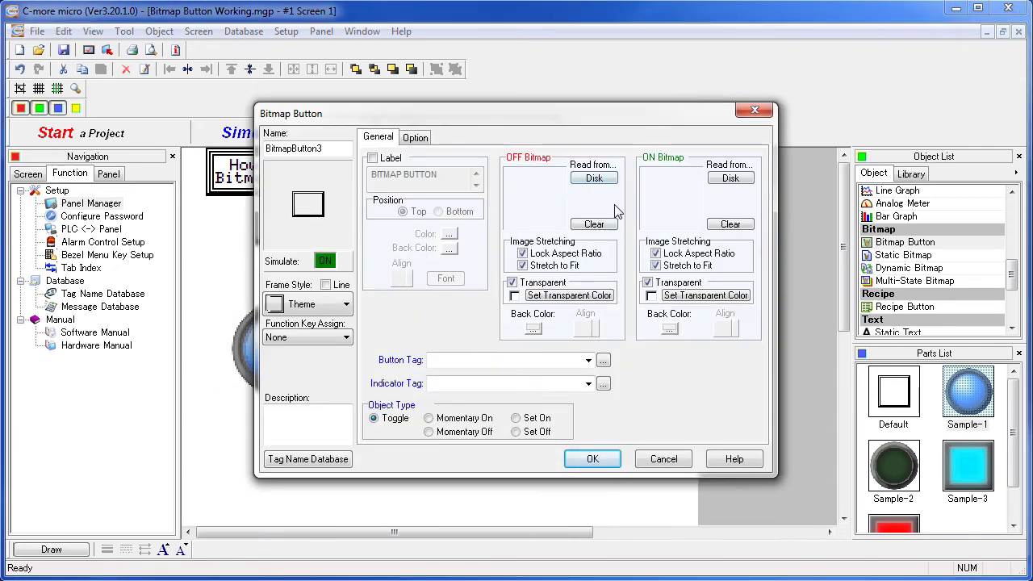
pyautogui.click(611, 178)
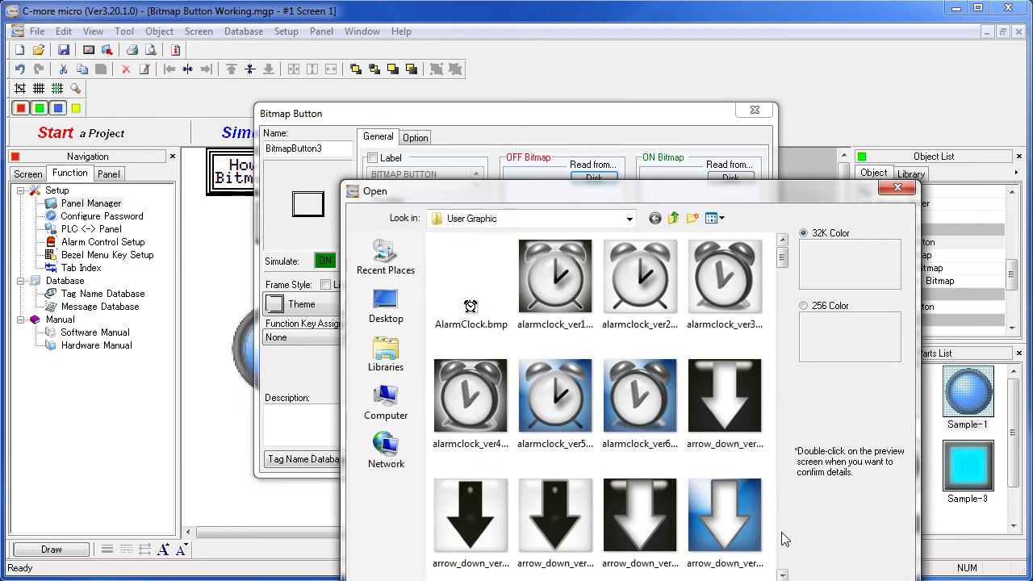
pyautogui.scroll(-3, 787, 548)
pyautogui.scroll(-10, 788, 551)
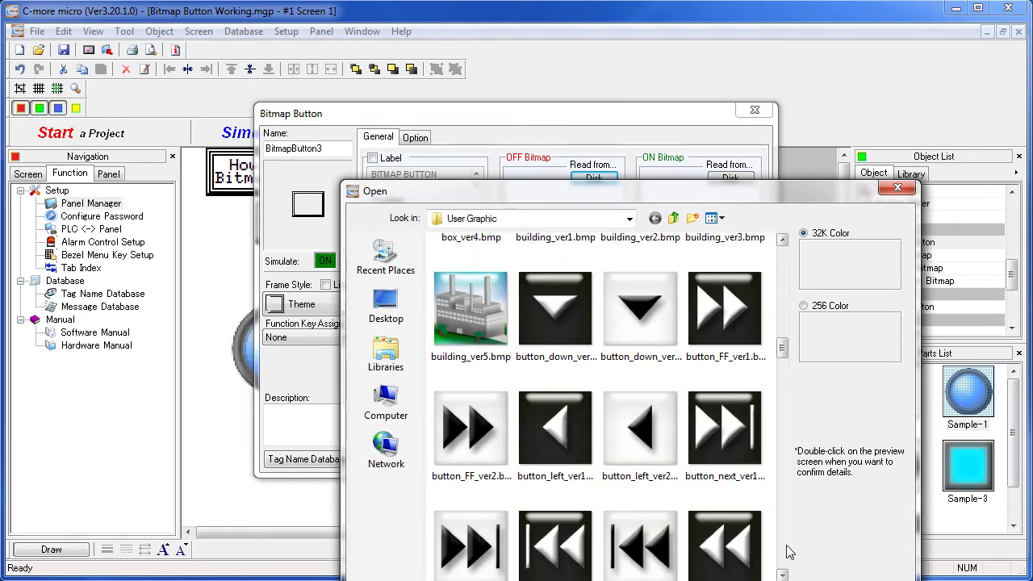
pyautogui.scroll(-10, 788, 552)
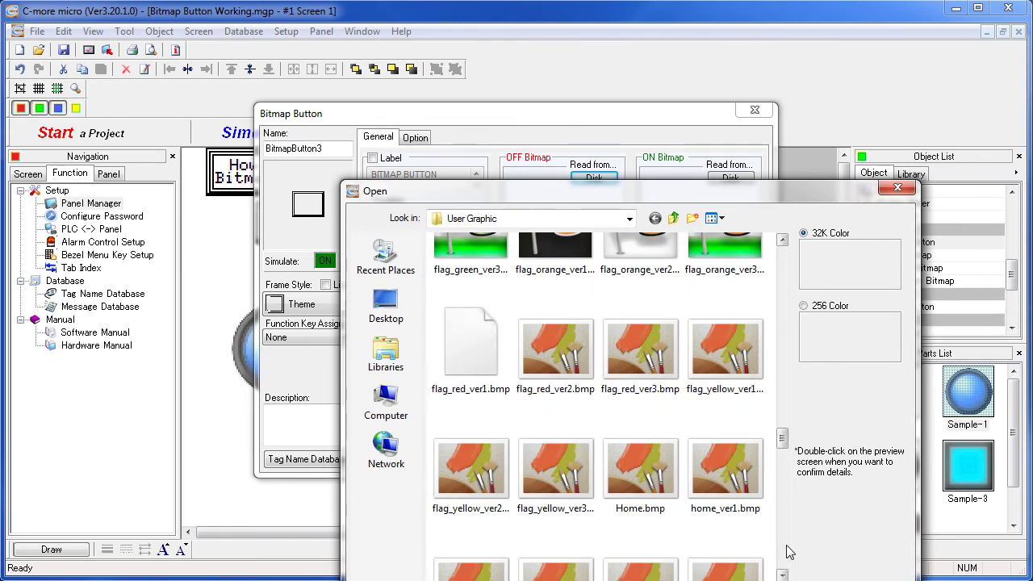
pyautogui.scroll(-10, 789, 552)
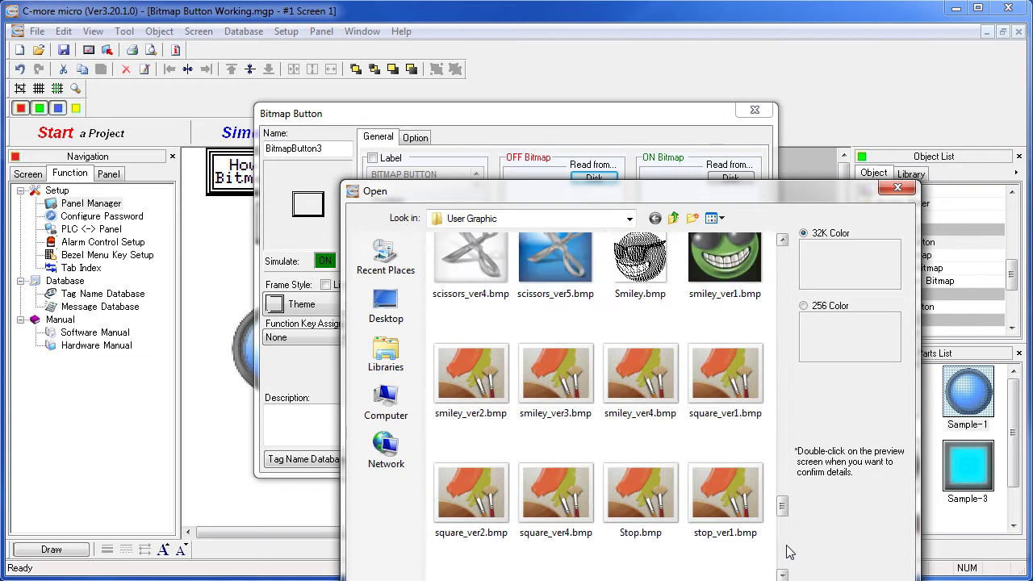
pyautogui.doubleClick(724, 484)
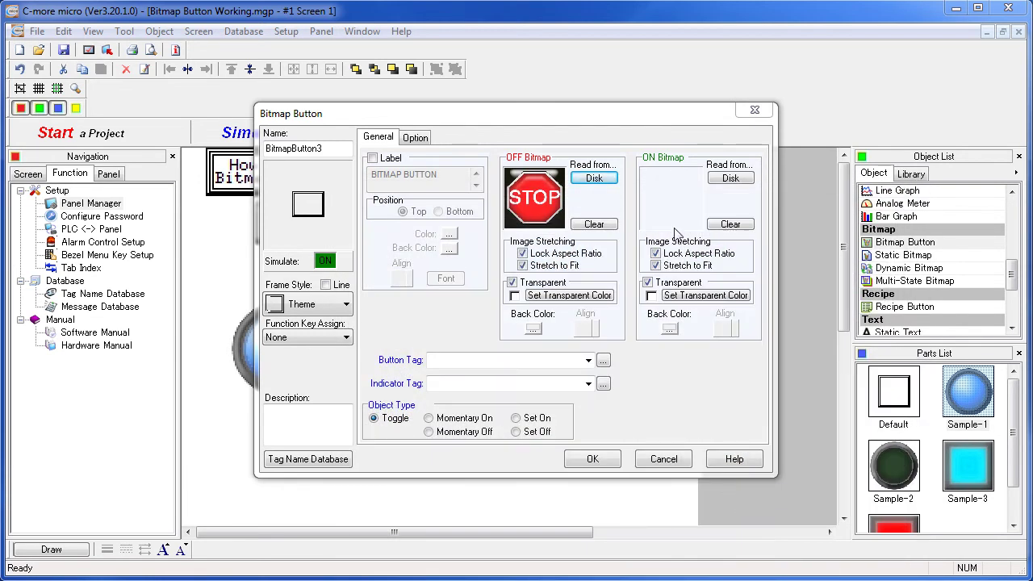
# Load the green check mark image from the User Graphic folder as the new button's ON bitmap.
pyautogui.click(730, 178)
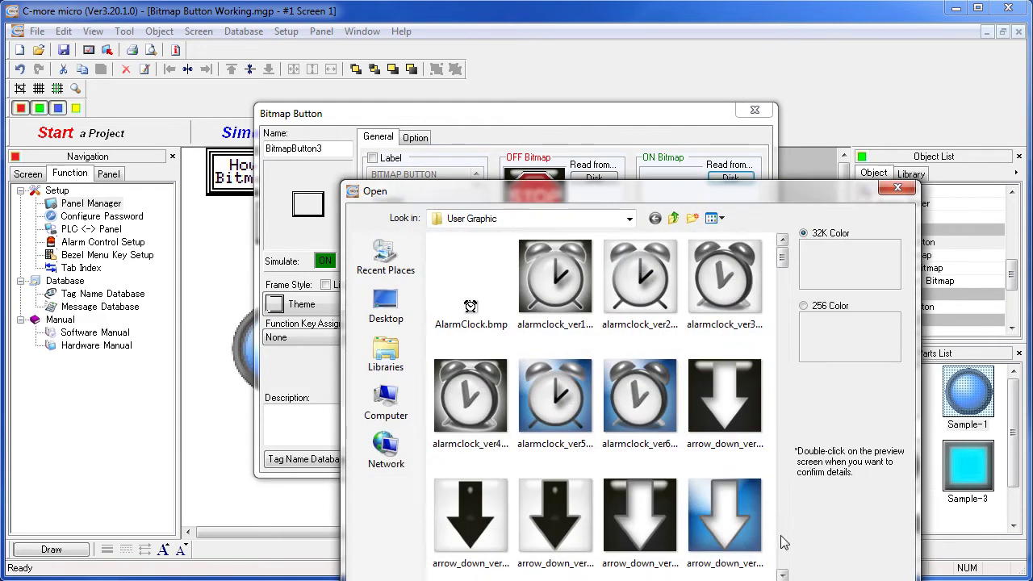
pyautogui.scroll(-10, 786, 545)
pyautogui.scroll(-10, 787, 544)
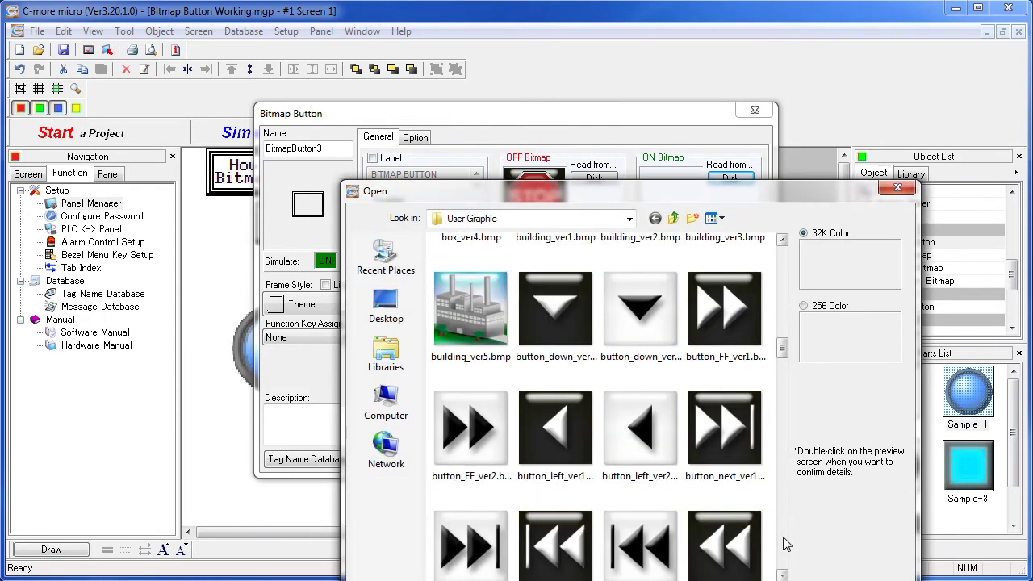
pyautogui.doubleClick(638, 554)
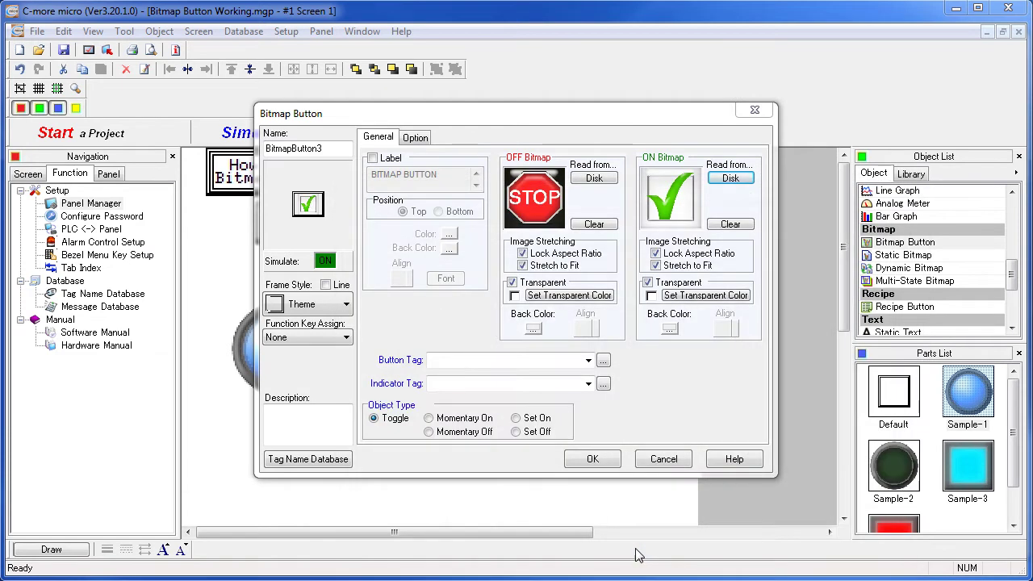
# Assign FAN as the stop/check button's button tag and FAN INDICATOR as its indicator tag, and accept the settings.
pyautogui.click(590, 360)
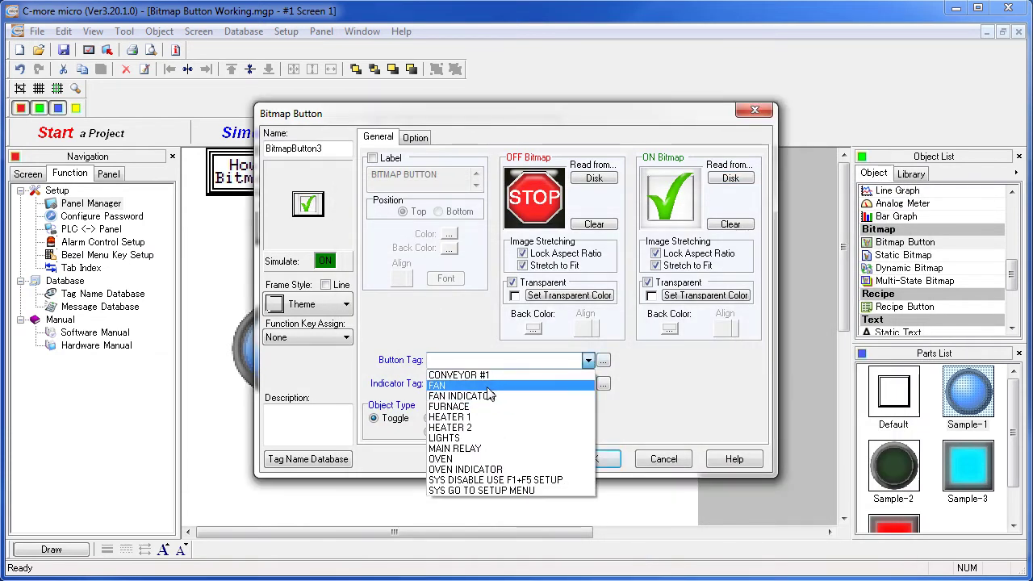
pyautogui.click(513, 386)
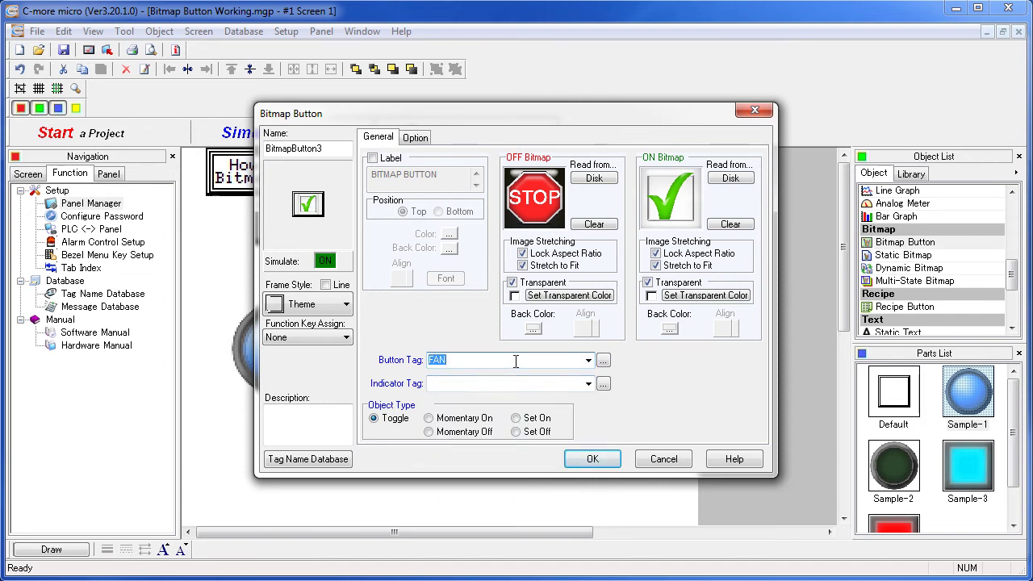
pyautogui.click(589, 384)
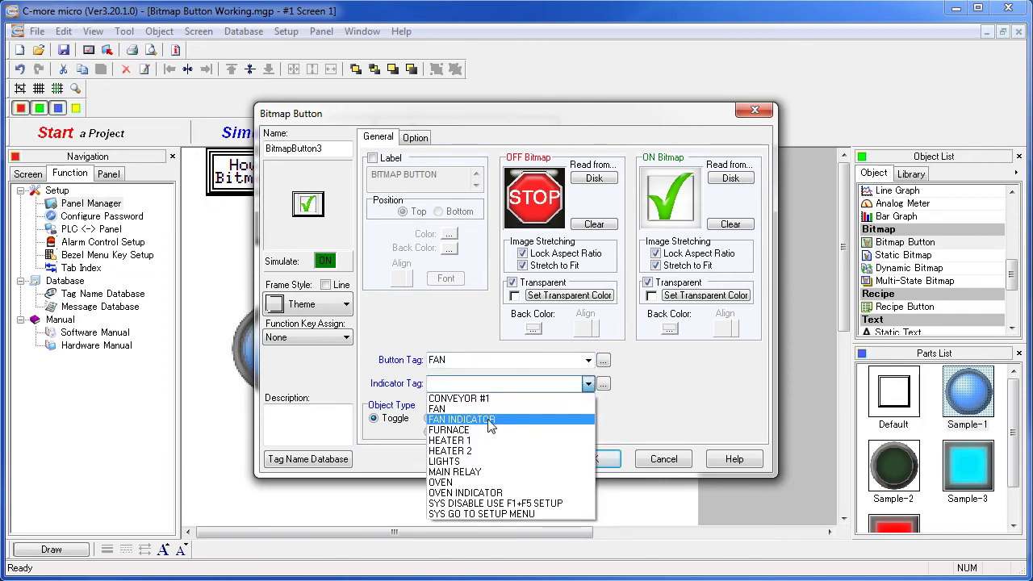
pyautogui.click(487, 420)
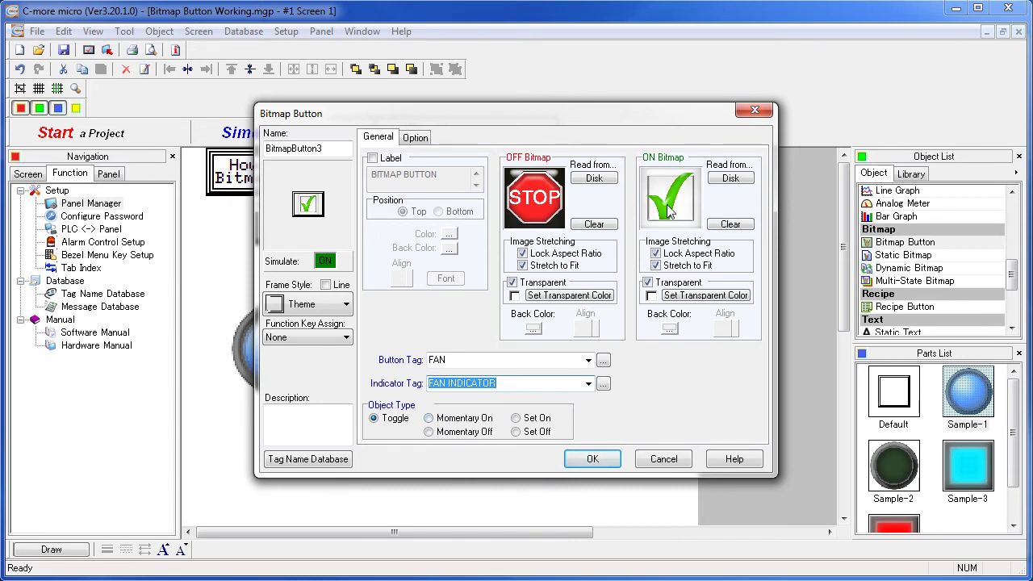
pyautogui.click(597, 460)
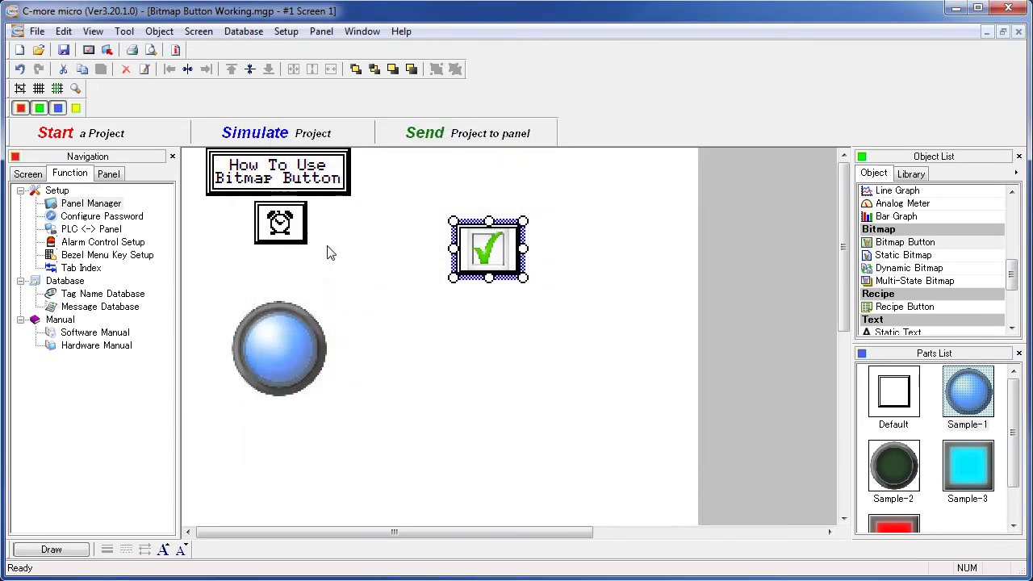
# Save and simulate the project, and test the round blue button with OVEN and OVEN INDICATOR switched ON.
pyautogui.click(266, 134)
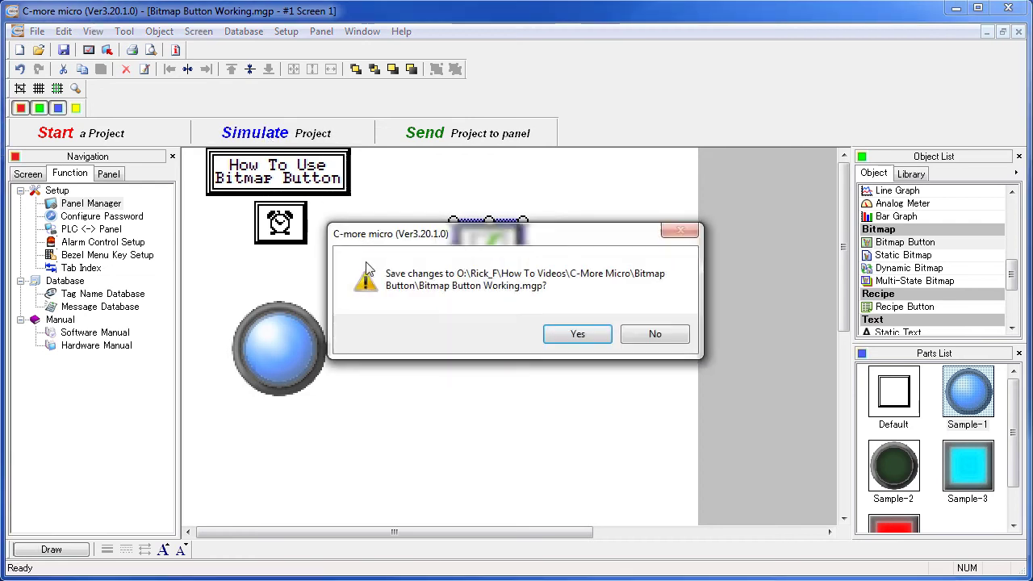
pyautogui.click(578, 334)
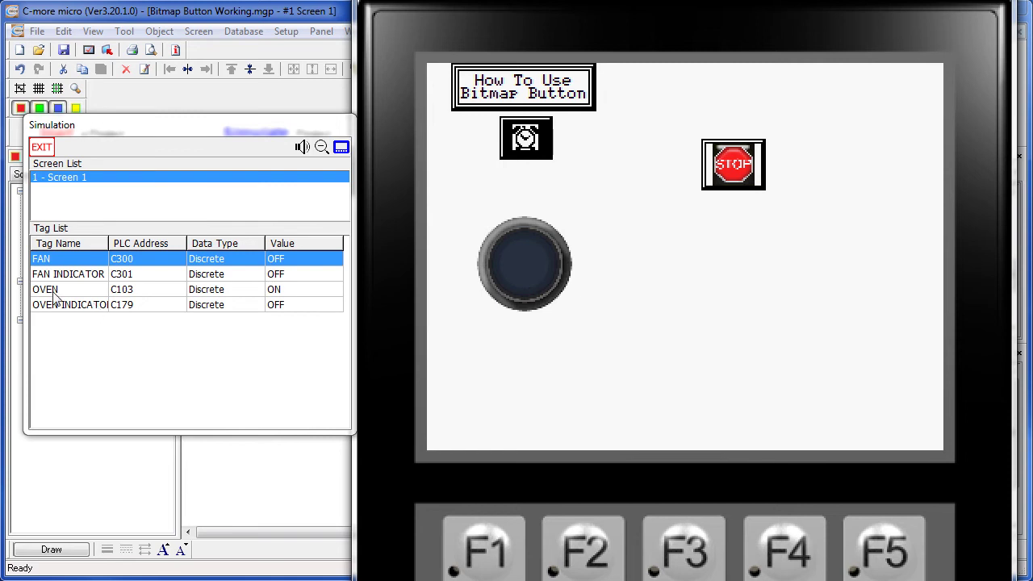
pyautogui.doubleClick(295, 307)
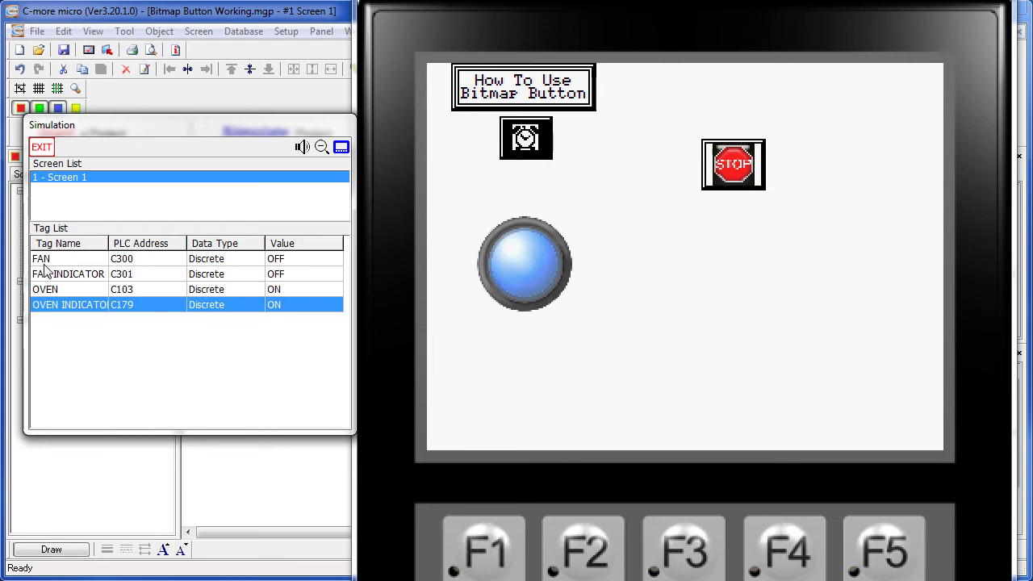
# Test the stop button by activating it and switching FAN INDICATOR ON, and end the simulation.
pyautogui.click(732, 165)
pyautogui.click(273, 276)
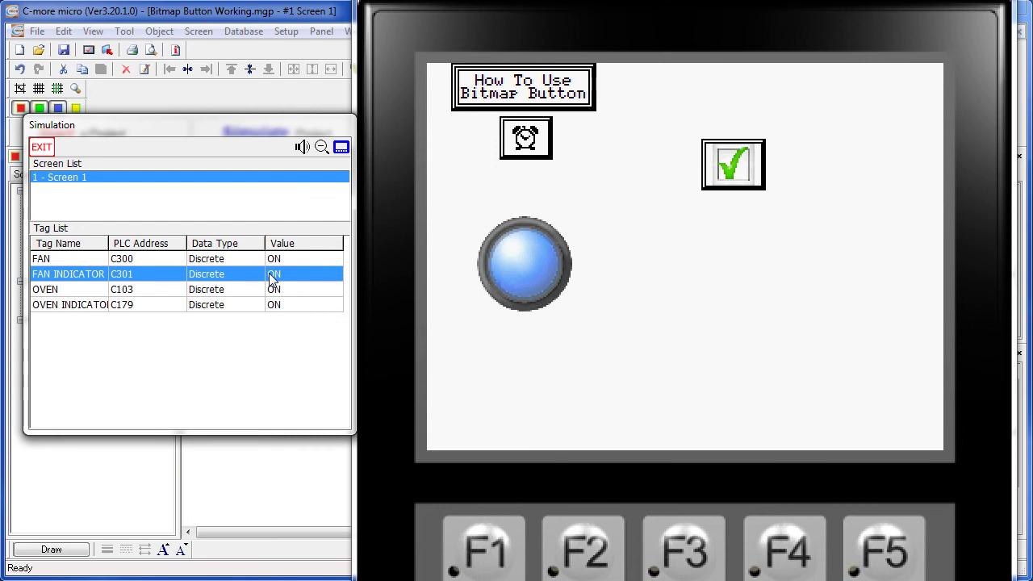
pyautogui.click(261, 500)
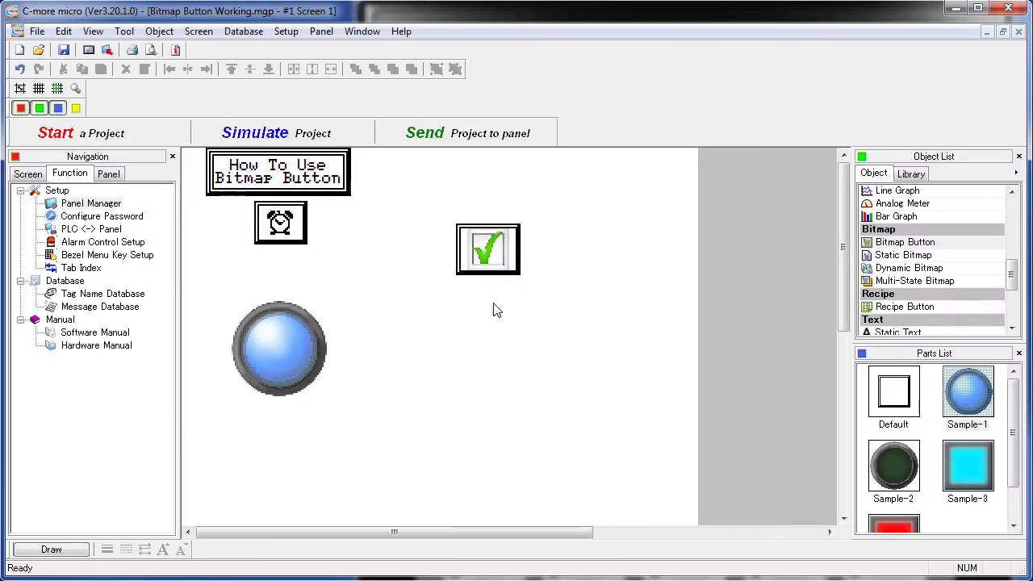
# Turn off transparency for both the ON and OFF bitmaps of the green check mark button.
pyautogui.doubleClick(484, 253)
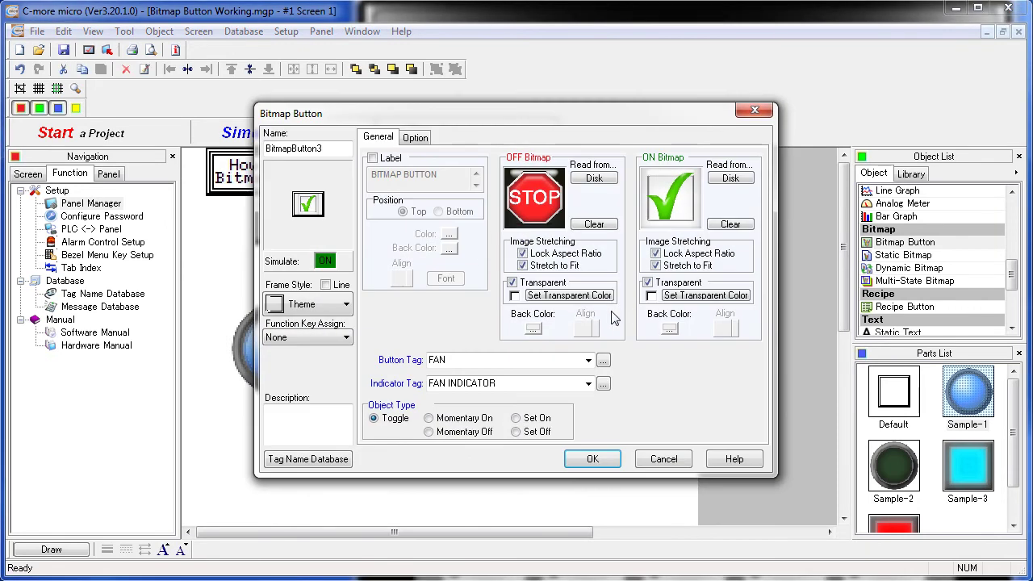
pyautogui.click(649, 284)
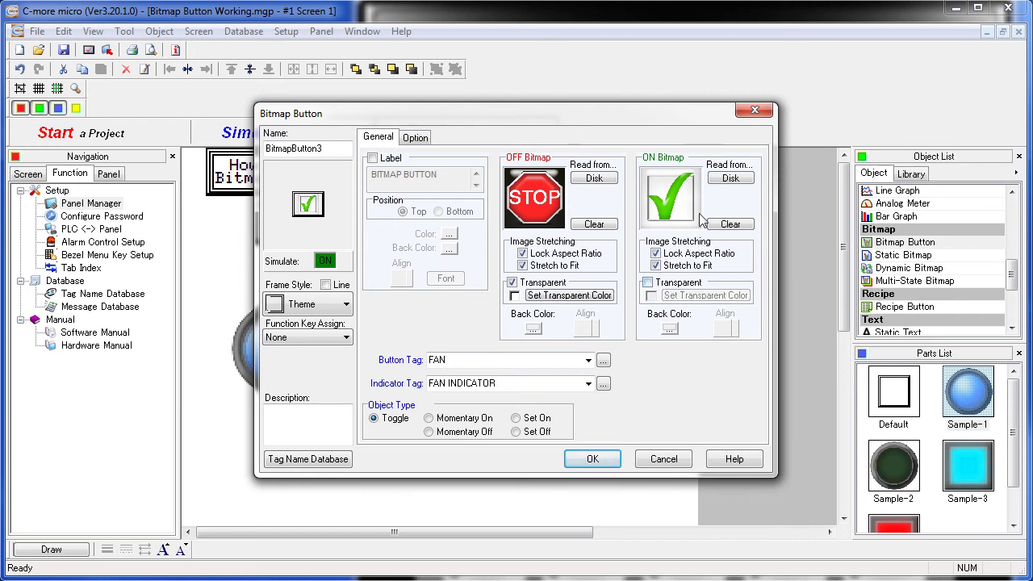
pyautogui.click(649, 284)
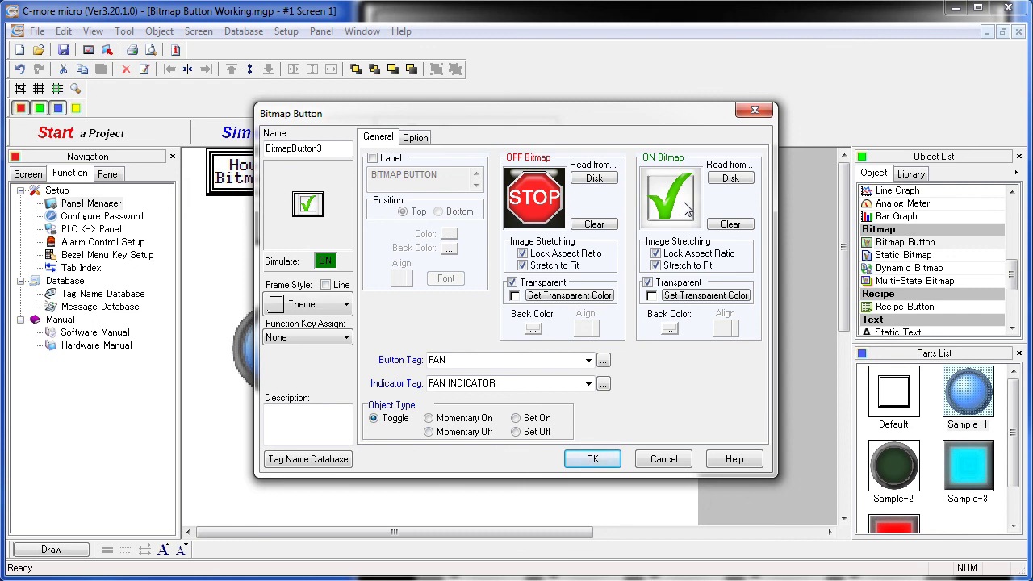
pyautogui.click(648, 283)
pyautogui.click(511, 283)
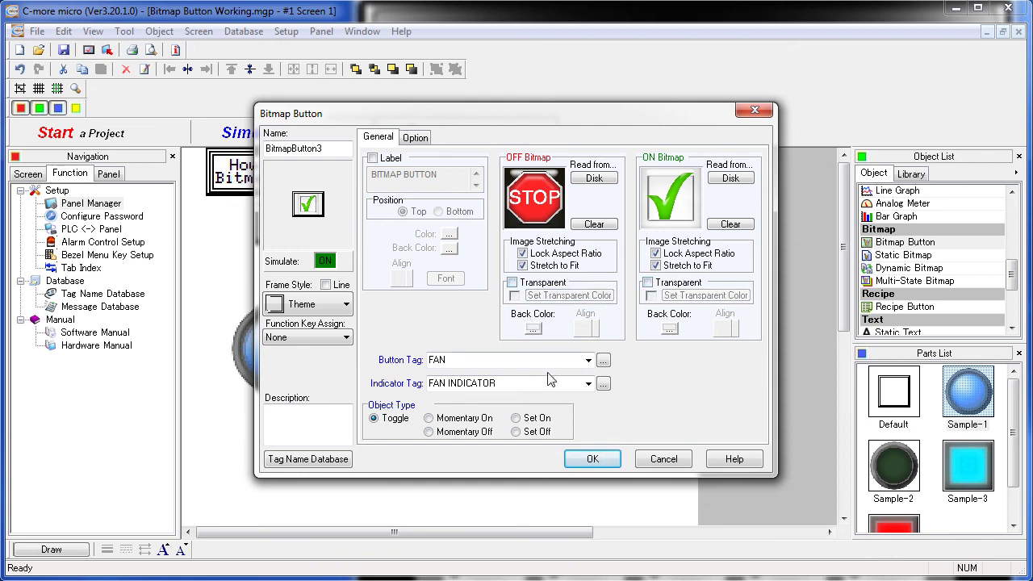
pyautogui.click(592, 458)
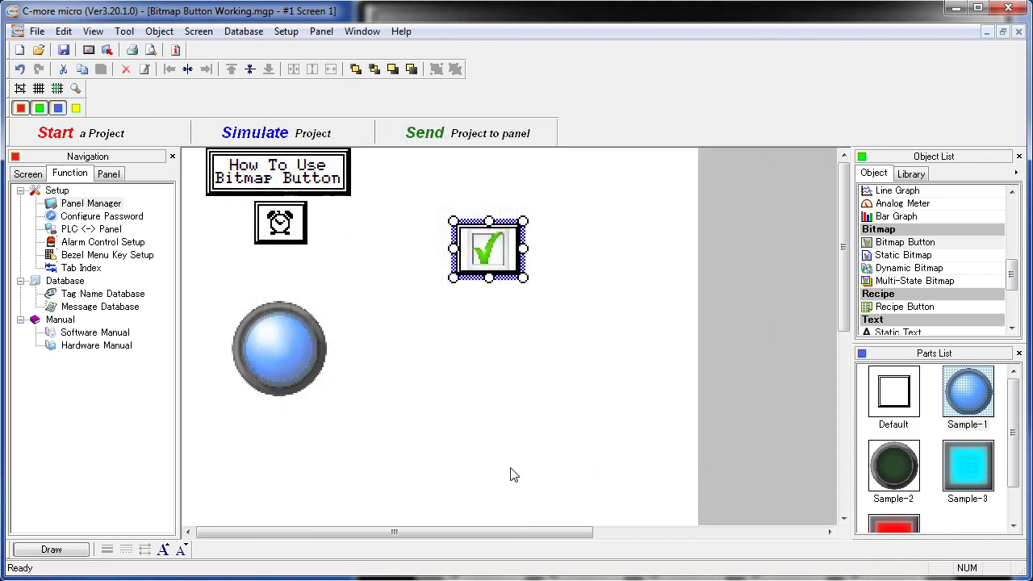